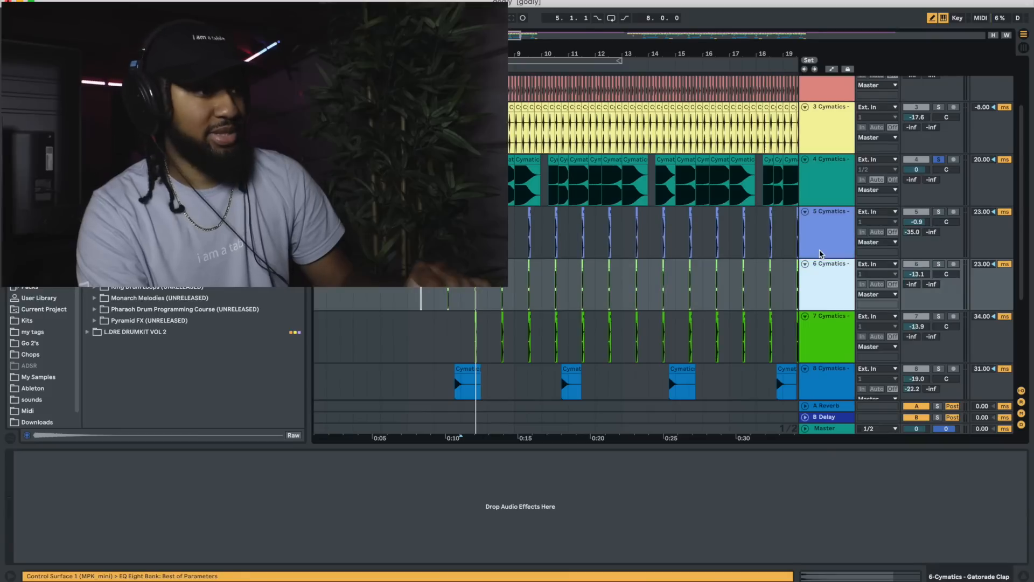
Step: Look over the arrangement's drum tracks down to track 10 and toggle playback
{"action": "key", "text": "Down"}
{"action": "key", "text": "Up"}
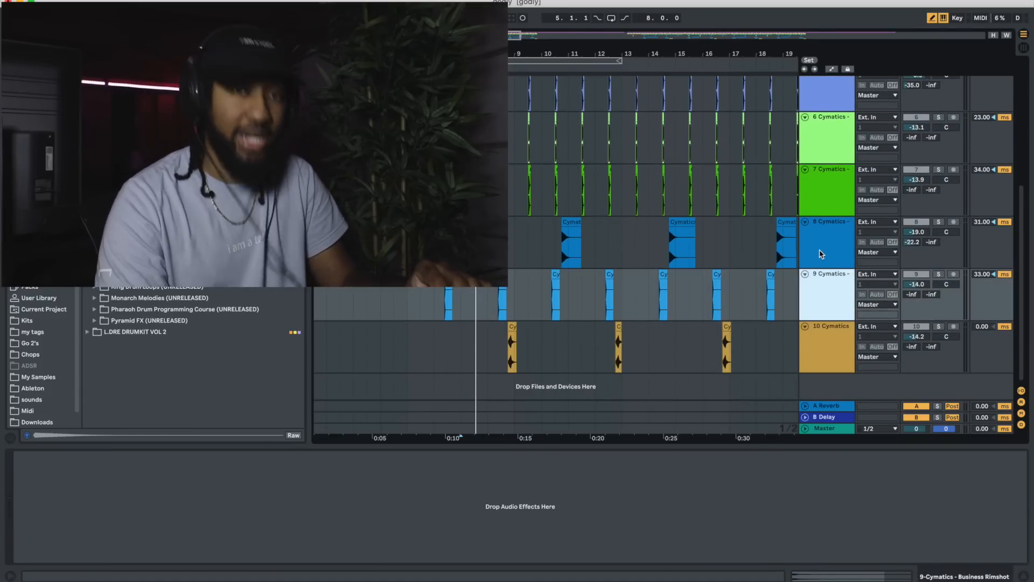
{"action": "scroll", "coordinate": [868, 316], "scroll_direction": "up", "scroll_amount": 5}
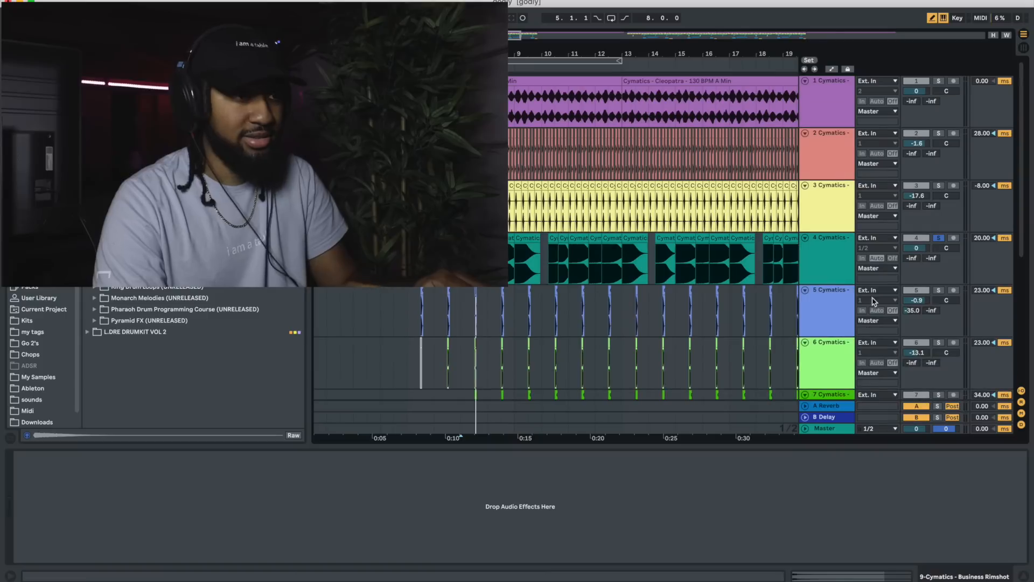
{"action": "key", "text": "space"}
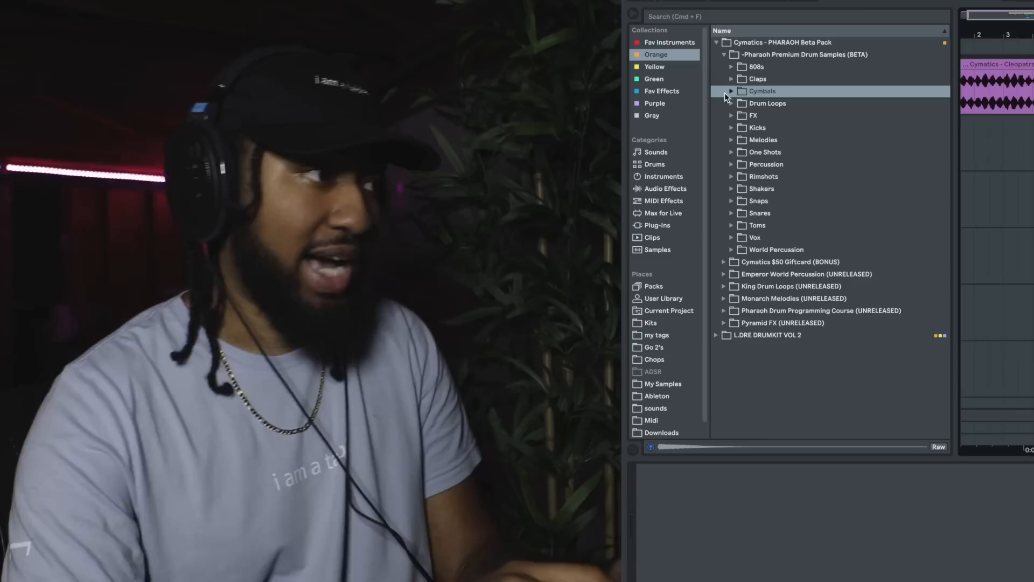
Step: Open the 808s sample folder and audition the Attitude, Monster and Short Thump 808s
{"action": "left_click", "coordinate": [731, 67]}
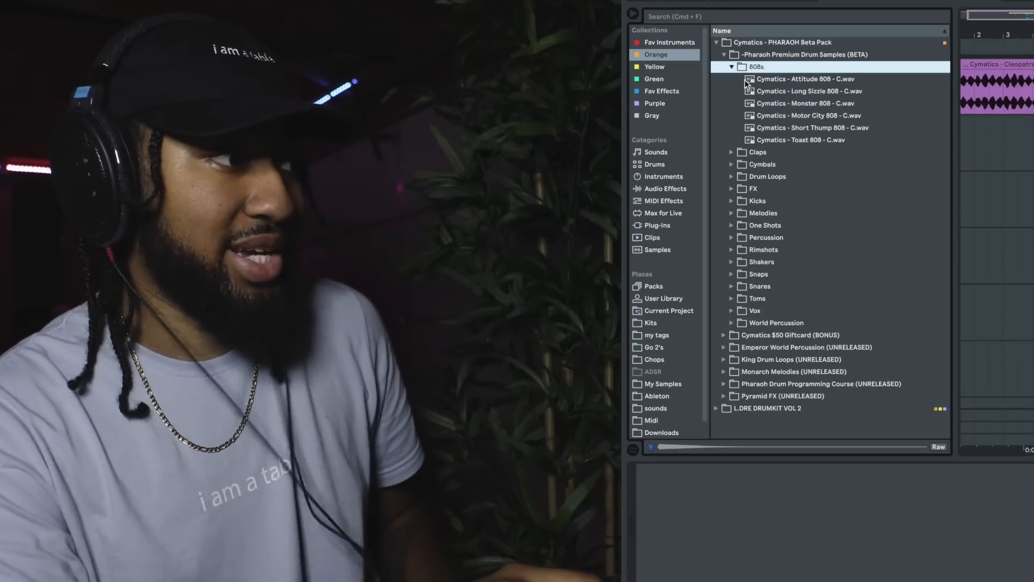
{"action": "left_click", "coordinate": [766, 78]}
{"action": "left_click", "coordinate": [775, 103]}
{"action": "left_click", "coordinate": [776, 128]}
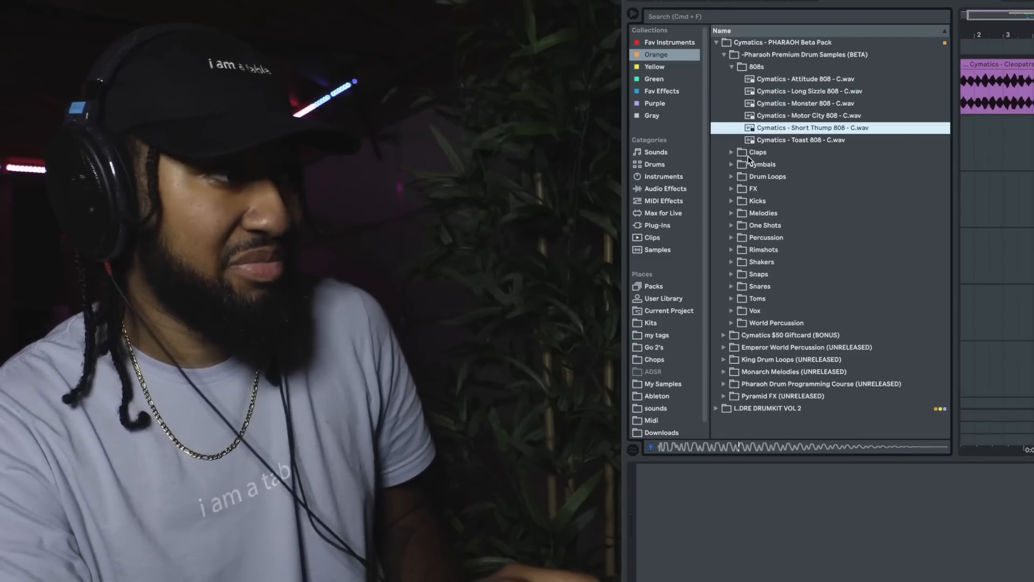
Step: Open the Claps sample folder and audition the Nineties, Gatorade and Shaker claps
{"action": "left_click", "coordinate": [732, 152]}
{"action": "left_click", "coordinate": [786, 116]}
{"action": "left_click", "coordinate": [790, 104]}
{"action": "left_click", "coordinate": [792, 128]}
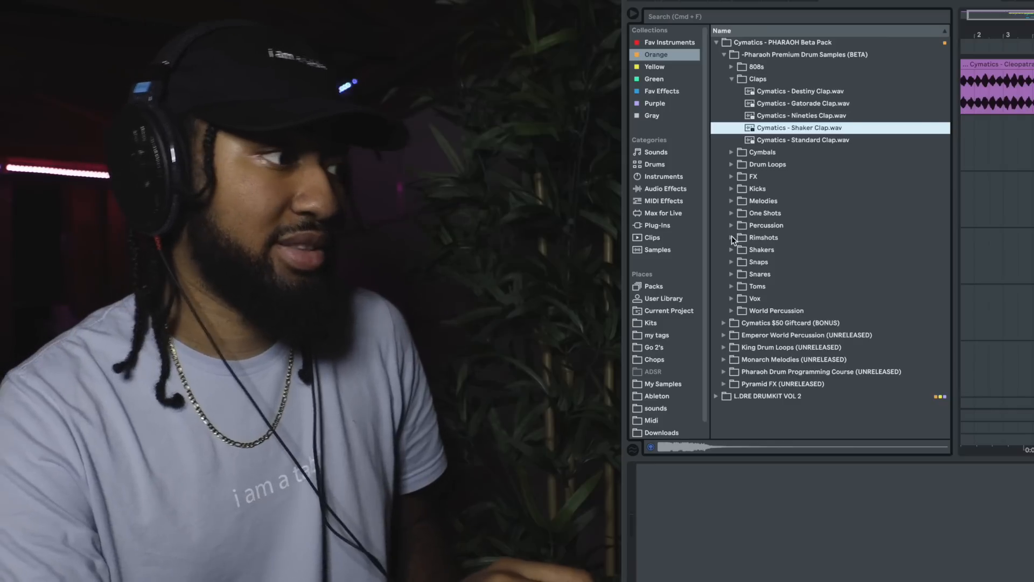
Step: Open the Kicks sample folder and audition several kicks, including Germ Kick and Fire Kick
{"action": "left_click", "coordinate": [731, 189]}
{"action": "left_click", "coordinate": [793, 151]}
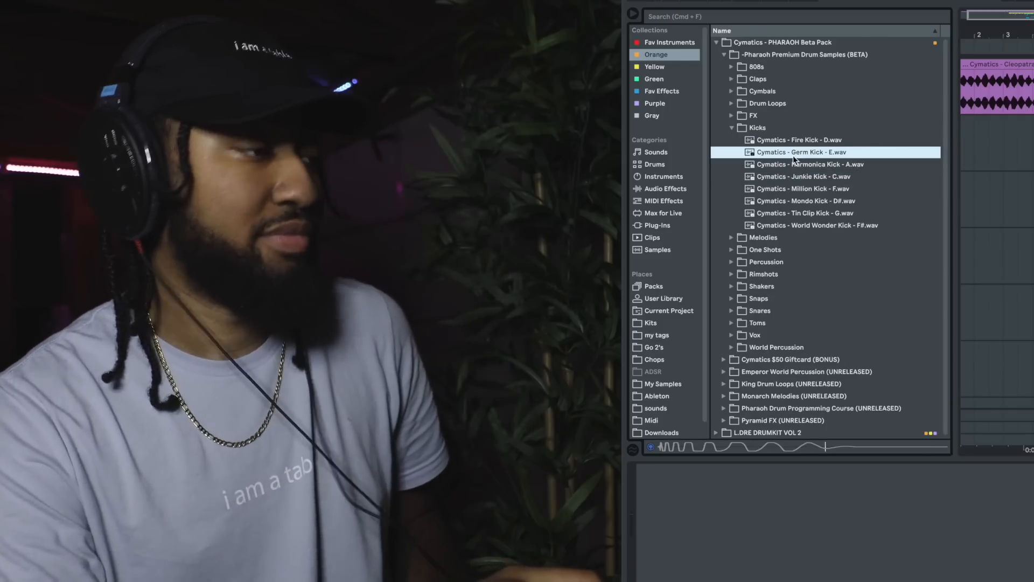
{"action": "left_click", "coordinate": [793, 142]}
{"action": "left_click", "coordinate": [803, 210]}
Step: Close the Kicks folder and audition the Arsenal, Caribbean and Concrete drum loops in the Drum Loops folder
{"action": "left_click", "coordinate": [731, 128]}
{"action": "left_click", "coordinate": [731, 104]}
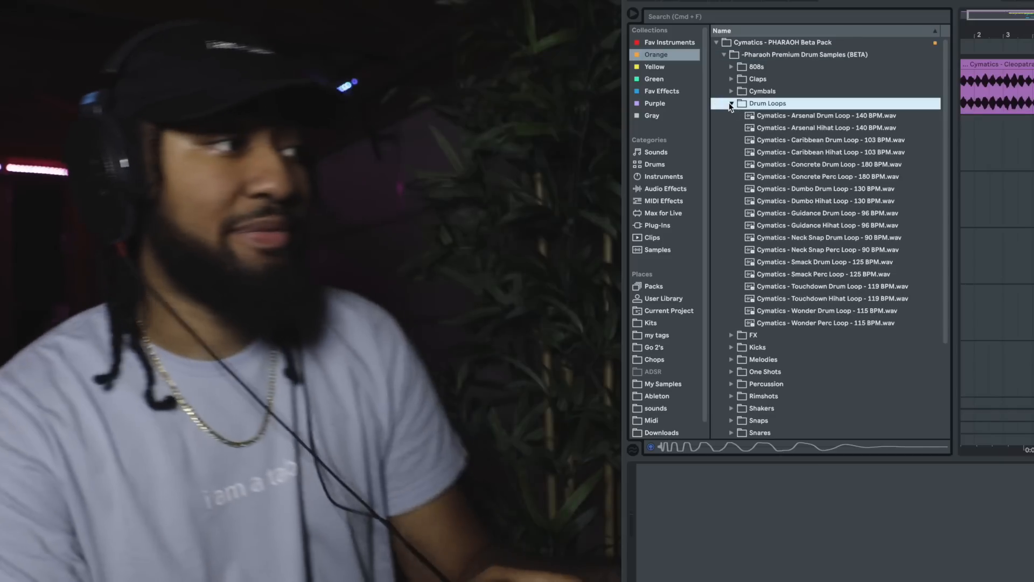
{"action": "left_click", "coordinate": [794, 116]}
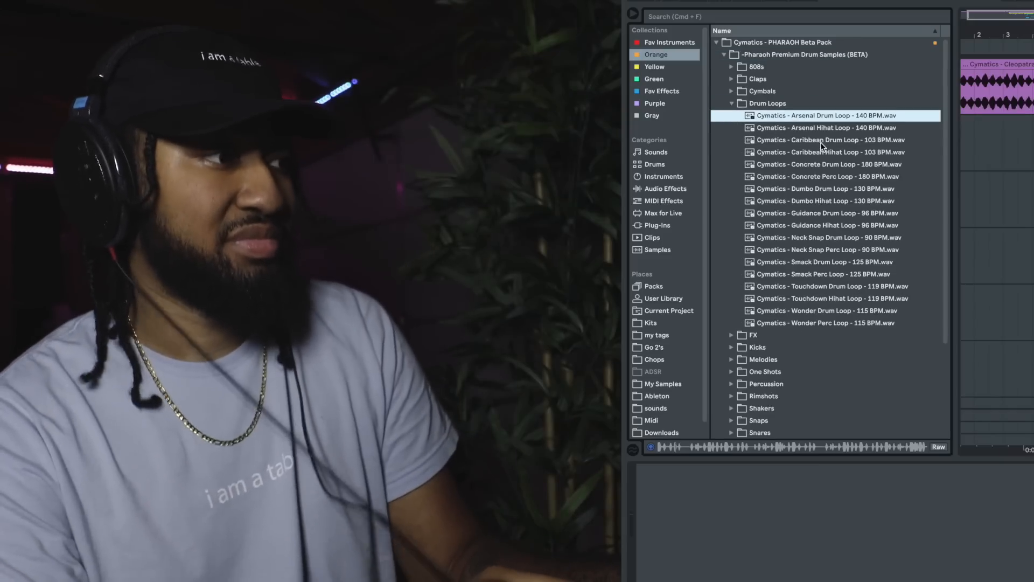
{"action": "left_click", "coordinate": [822, 140]}
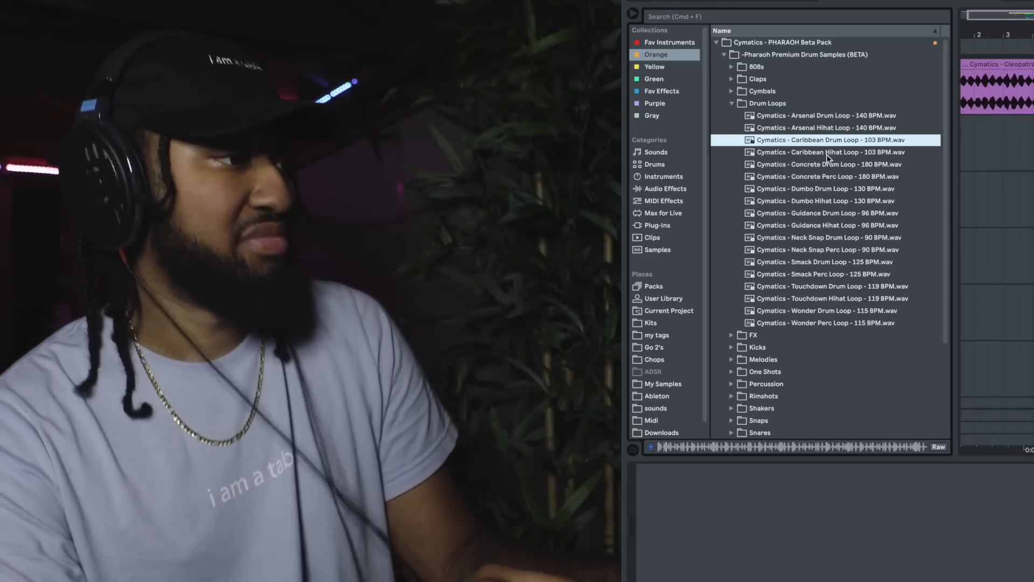
{"action": "left_click", "coordinate": [837, 164]}
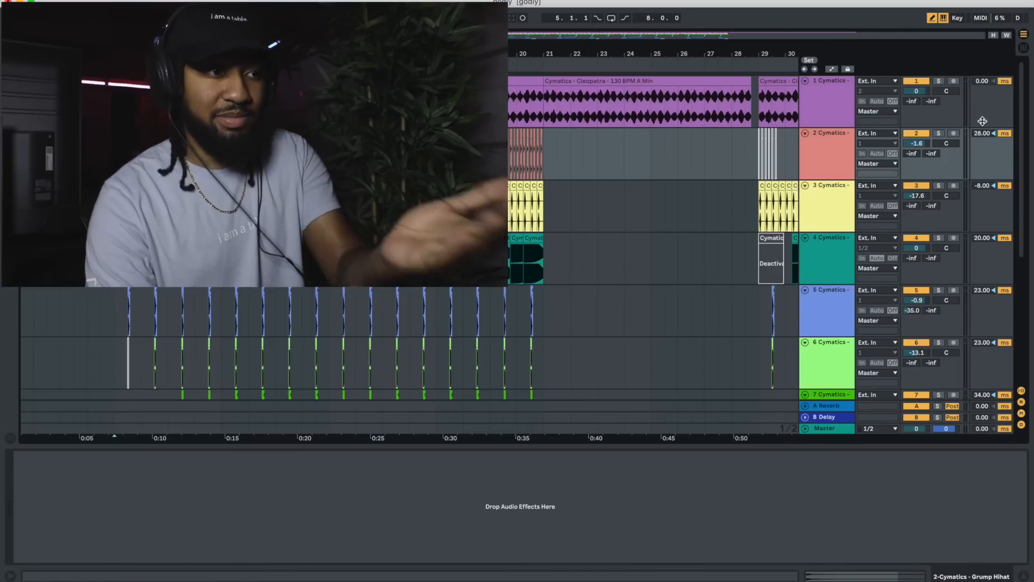
Step: Play the layered clap and snare tracks 5, 6 and 7 in solo from bar 5
{"action": "scroll", "coordinate": [959, 354], "scroll_direction": "down", "scroll_amount": 5}
{"action": "scroll", "coordinate": [956, 392], "scroll_direction": "up", "scroll_amount": 5}
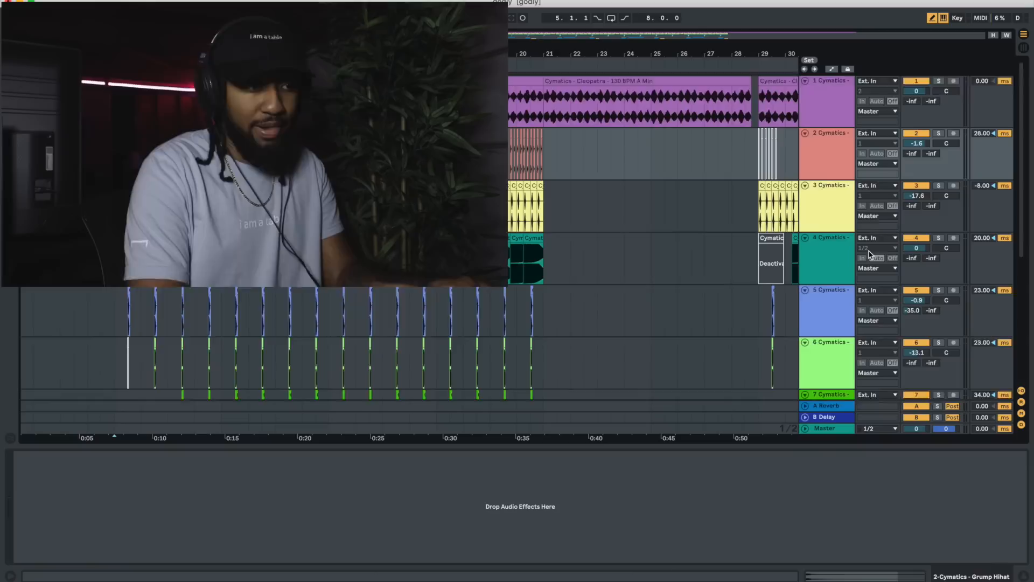
{"action": "scroll", "coordinate": [868, 253], "scroll_direction": "down", "scroll_amount": 5}
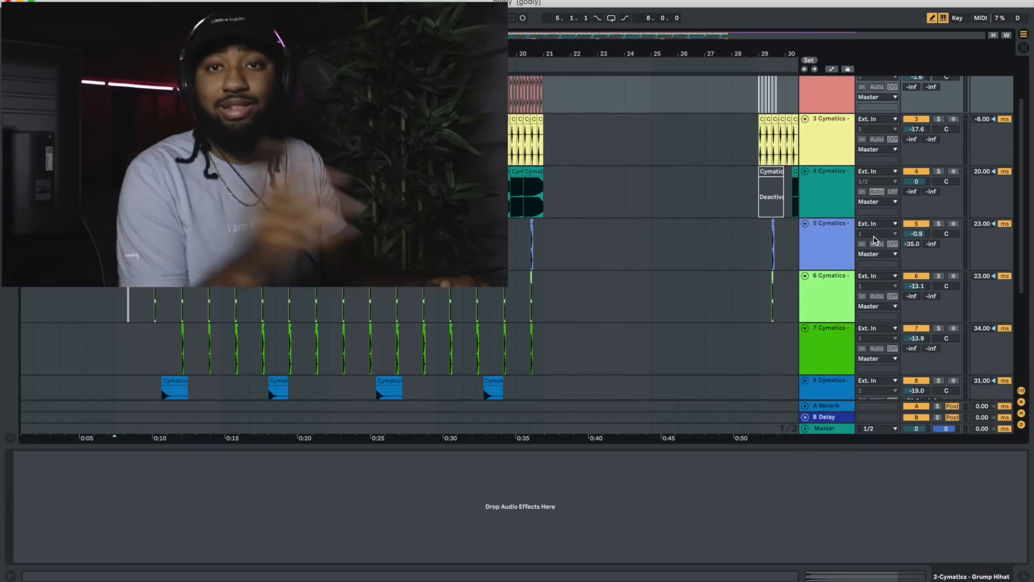
{"action": "left_click", "coordinate": [713, 200]}
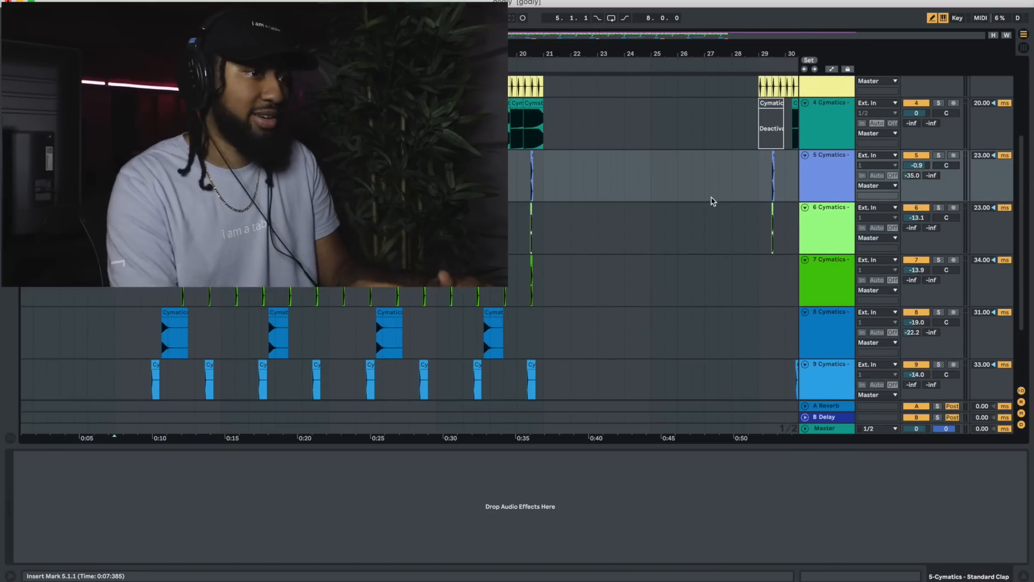
{"action": "key", "text": "space"}
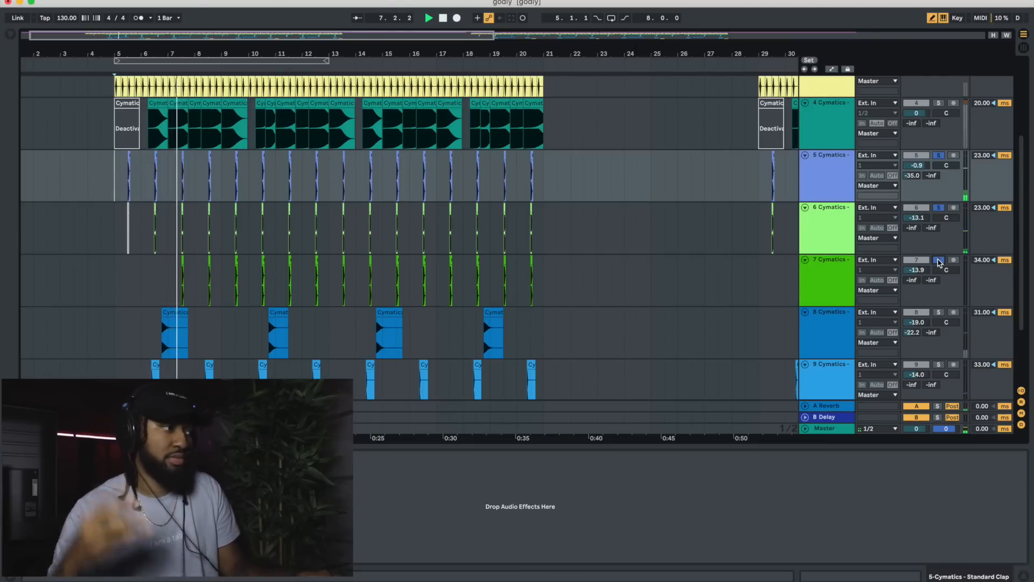
{"action": "left_click", "coordinate": [938, 261]}
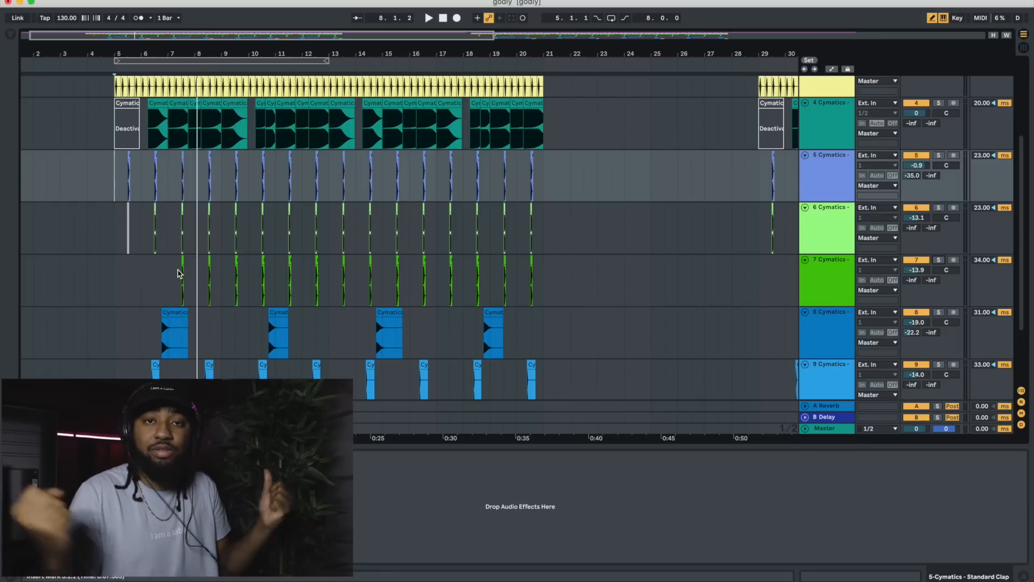
Step: Play the beat from bar 13 with the Cleopatra melody track muted and review the levels of the drum tracks
{"action": "scroll", "coordinate": [461, 224], "scroll_direction": "down", "scroll_amount": 2}
{"action": "scroll", "coordinate": [463, 224], "scroll_direction": "up", "scroll_amount": 5}
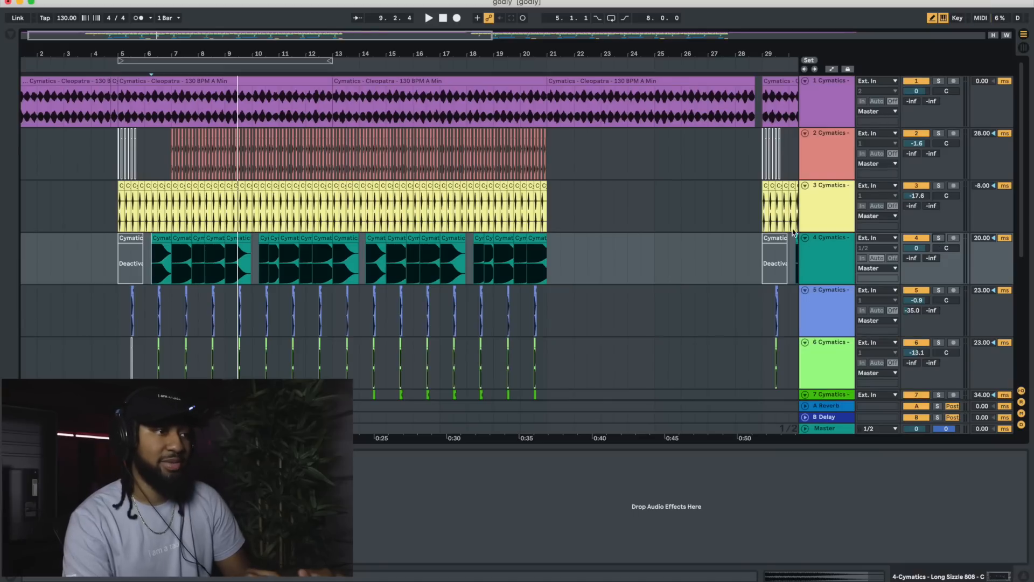
{"action": "scroll", "coordinate": [793, 233], "scroll_direction": "down", "scroll_amount": 8}
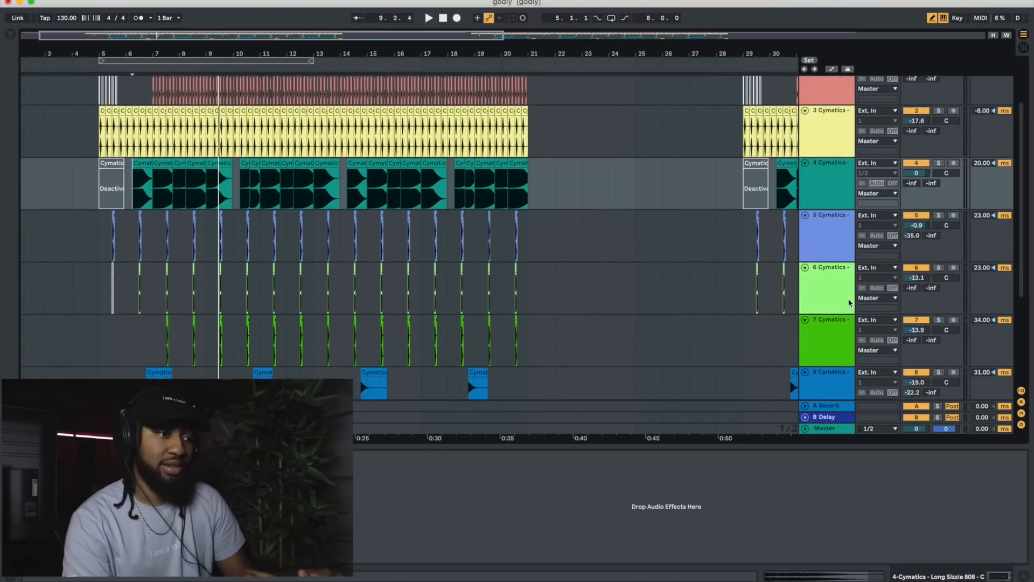
{"action": "scroll", "coordinate": [849, 303], "scroll_direction": "up", "scroll_amount": 8}
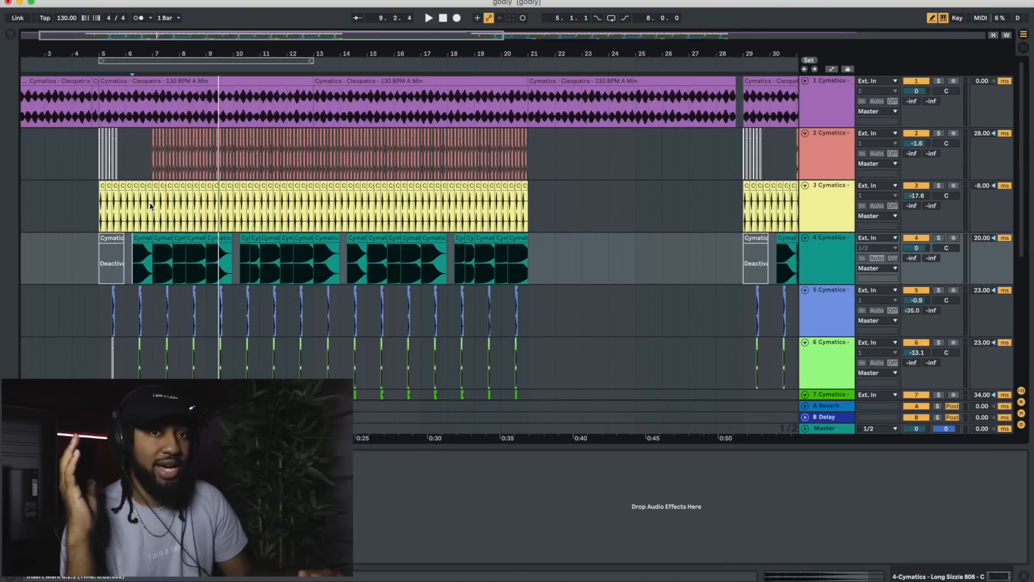
{"action": "left_click", "coordinate": [335, 155]}
{"action": "key", "text": "space"}
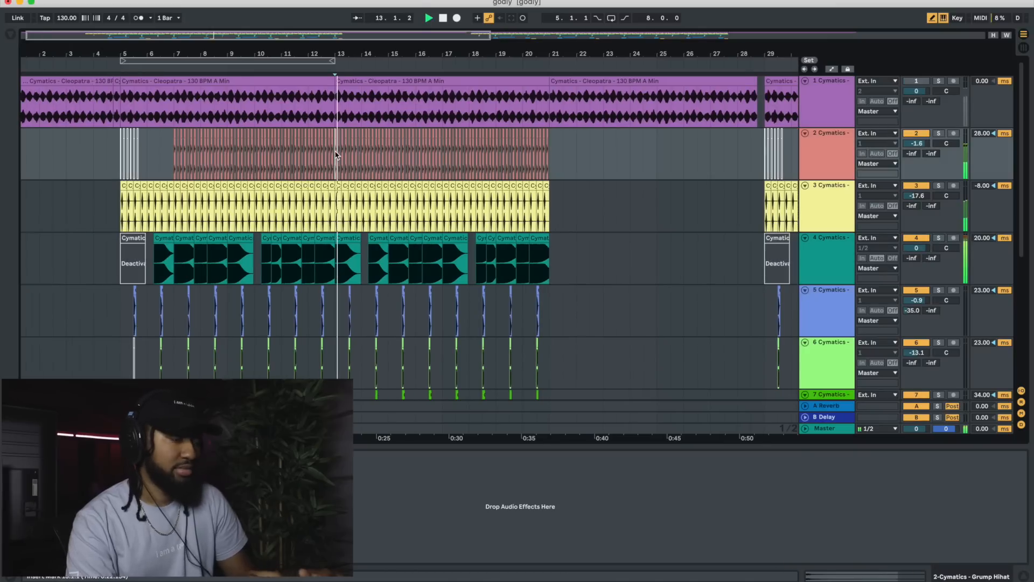
{"action": "scroll", "coordinate": [598, 209], "scroll_direction": "down", "scroll_amount": 4}
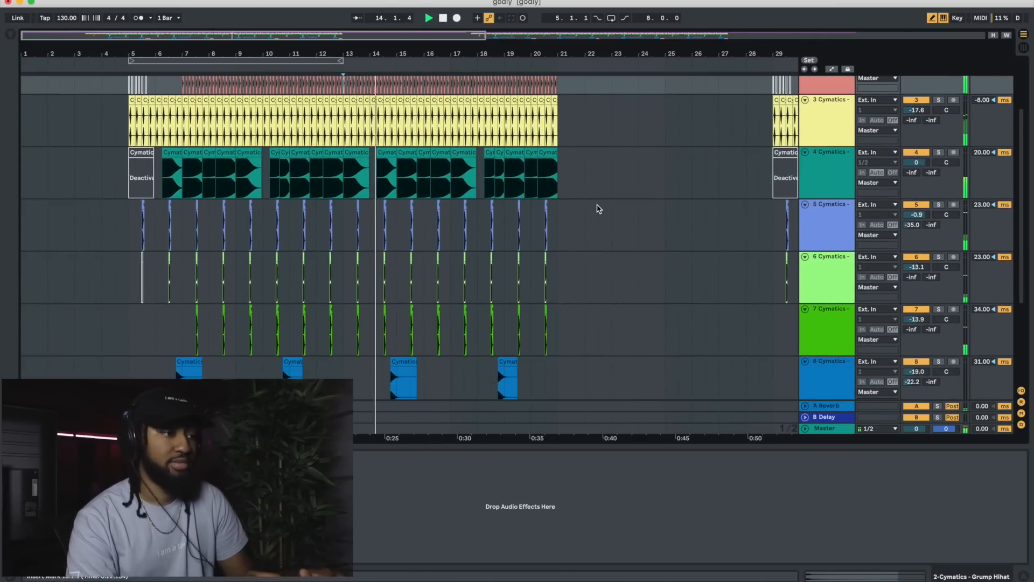
{"action": "scroll", "coordinate": [660, 217], "scroll_direction": "up", "scroll_amount": 4}
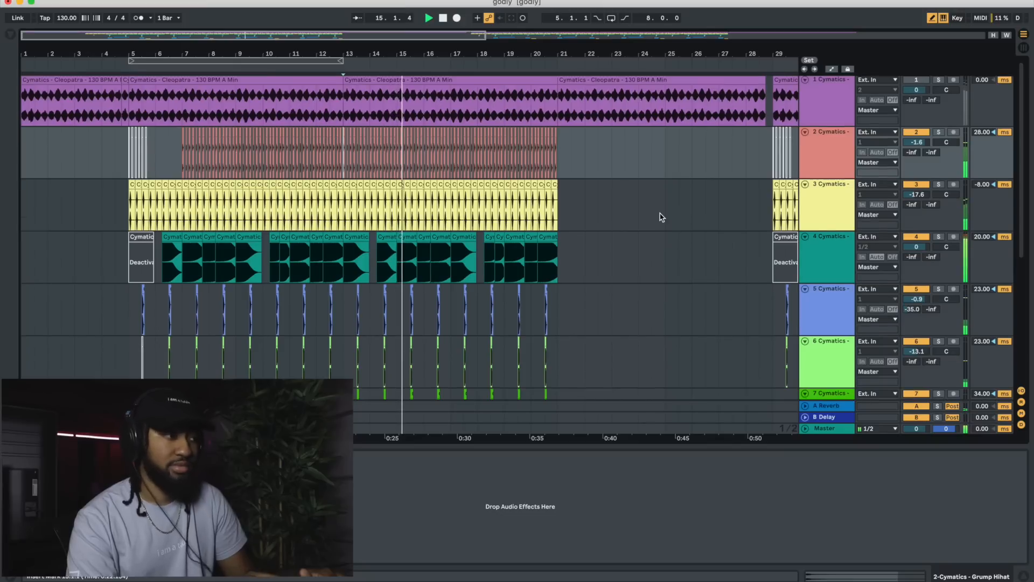
{"action": "scroll", "coordinate": [660, 217], "scroll_direction": "down", "scroll_amount": 8}
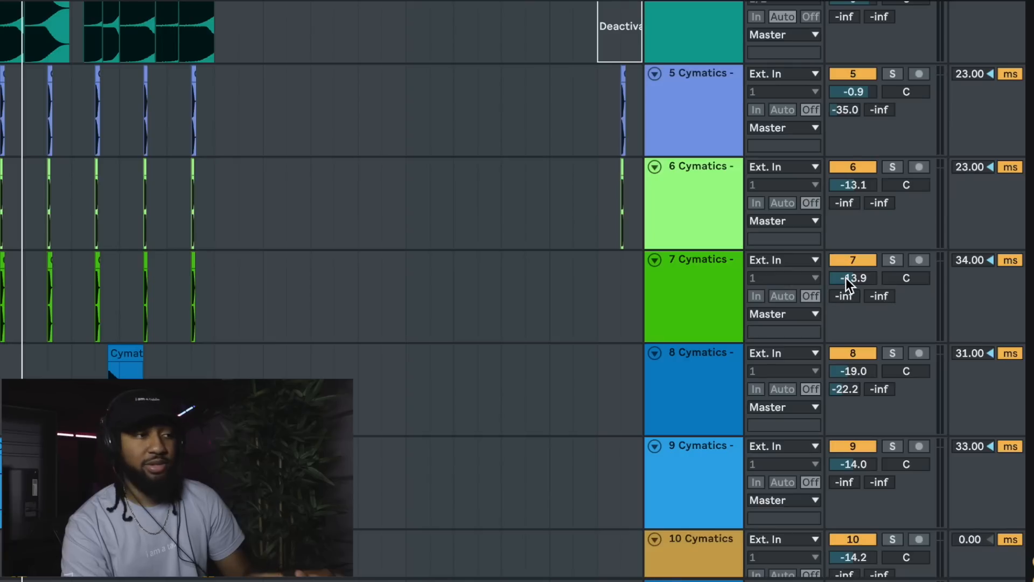
{"action": "scroll", "coordinate": [894, 295], "scroll_direction": "down", "scroll_amount": 3}
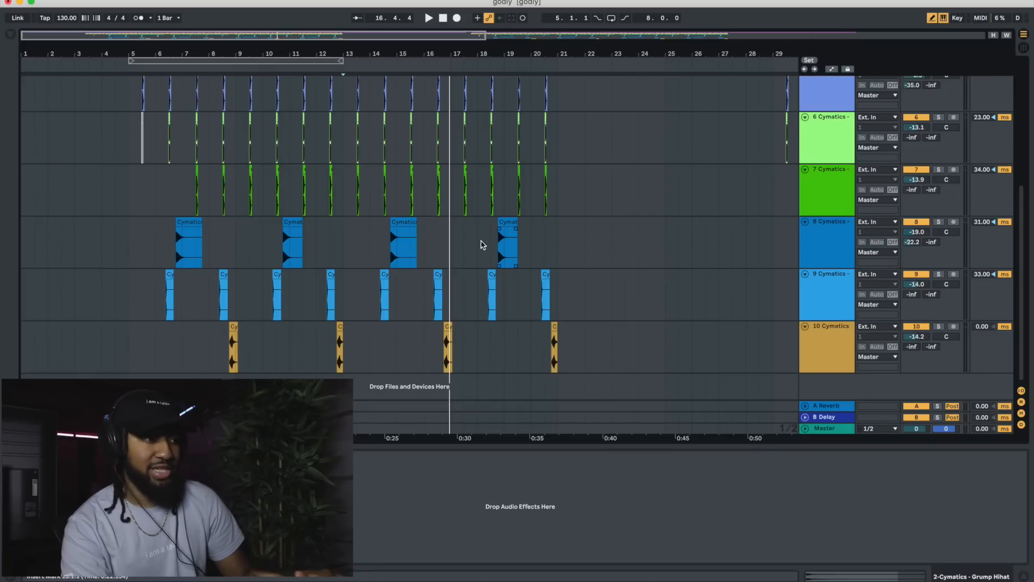
{"action": "scroll", "coordinate": [901, 228], "scroll_direction": "up", "scroll_amount": 5}
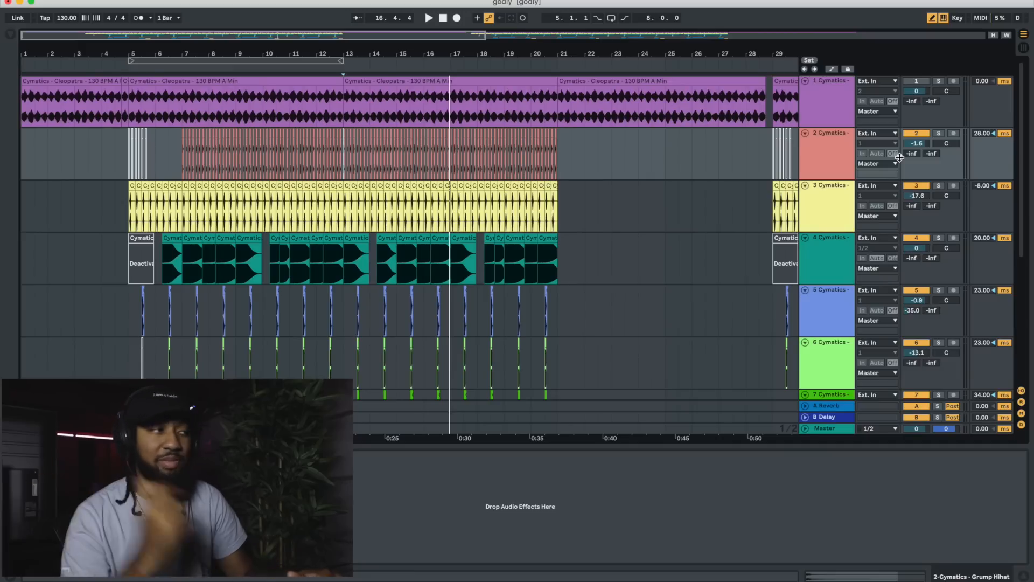
Step: Replay the beat from bar 13 with the melody unmuted, setting track 6's volume to -13.4 and track 7's to -14.0
{"action": "scroll", "coordinate": [909, 294], "scroll_direction": "down", "scroll_amount": 2}
{"action": "key", "text": "space"}
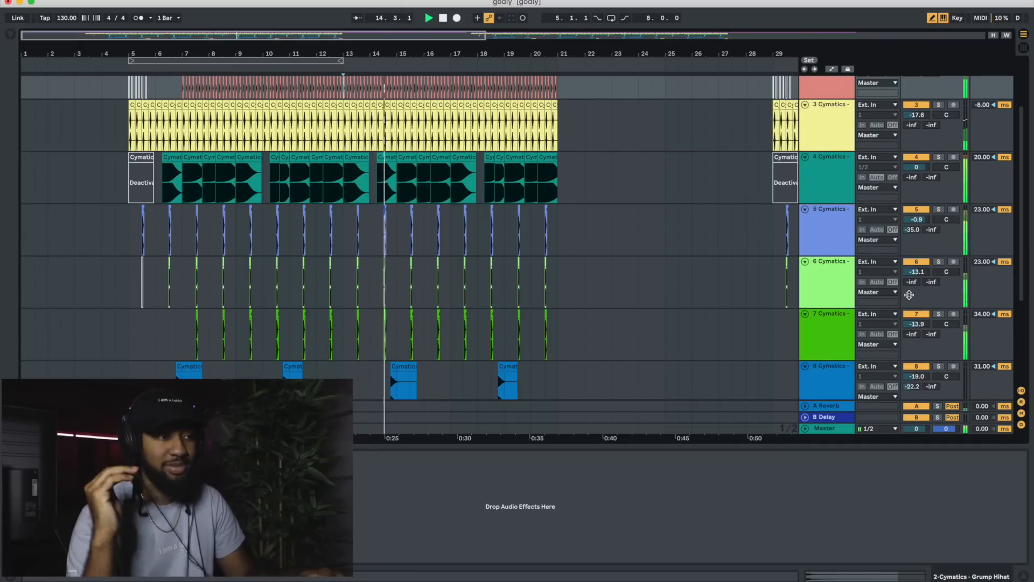
{"action": "scroll", "coordinate": [909, 294], "scroll_direction": "up", "scroll_amount": 1}
{"action": "scroll", "coordinate": [909, 294], "scroll_direction": "up", "scroll_amount": 3}
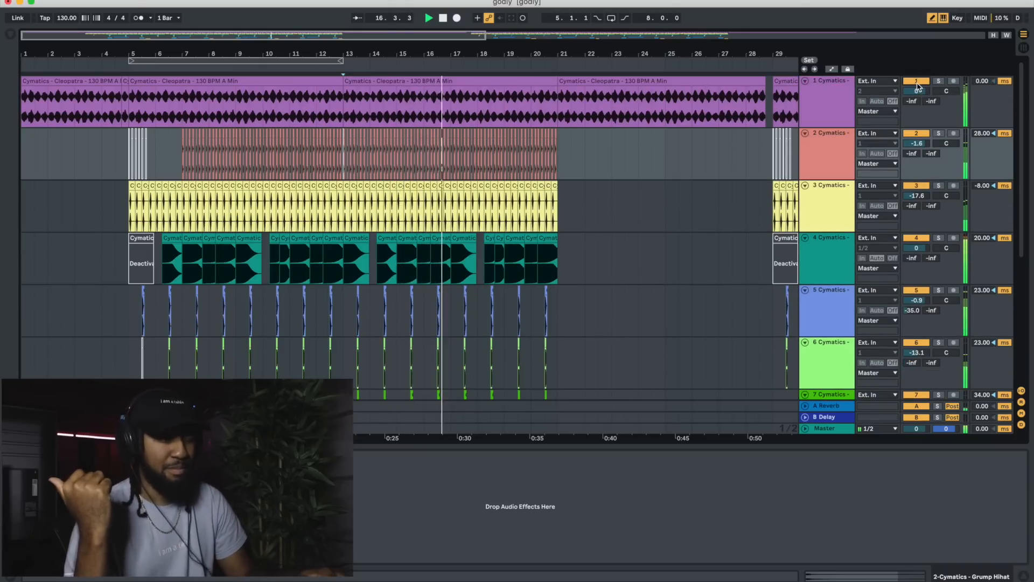
{"action": "scroll", "coordinate": [918, 86], "scroll_direction": "down", "scroll_amount": 6}
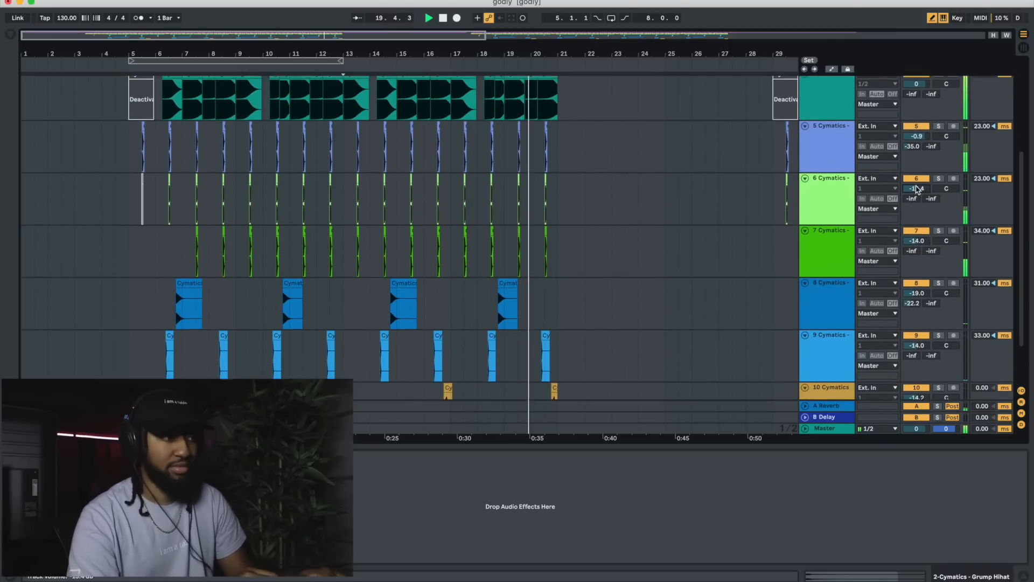
{"action": "scroll", "coordinate": [915, 186], "scroll_direction": "up", "scroll_amount": 6}
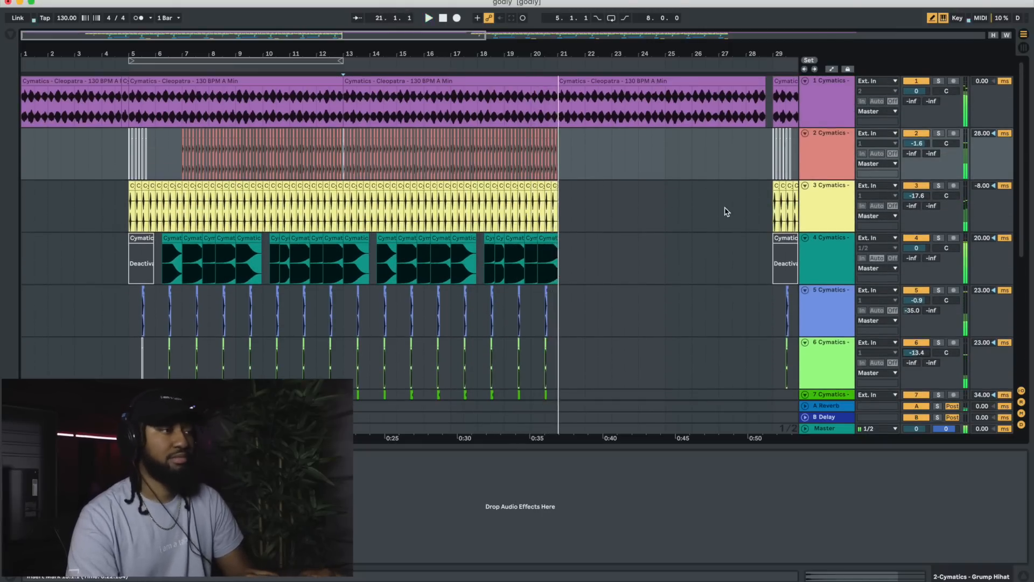
{"action": "key", "text": "space"}
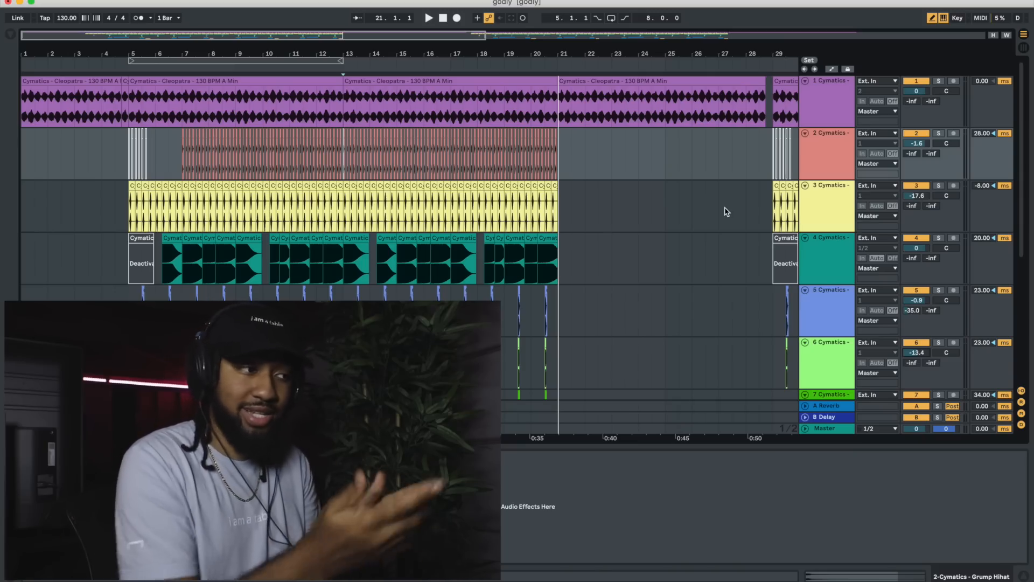
Step: Open the Grump Hihat clip at about 16.2 on track 2 in the sample editor
{"action": "scroll", "coordinate": [727, 211], "scroll_direction": "up", "scroll_amount": 5}
{"action": "scroll", "coordinate": [727, 212], "scroll_direction": "left", "scroll_amount": 10}
{"action": "scroll", "coordinate": [727, 211], "scroll_direction": "down", "scroll_amount": 1}
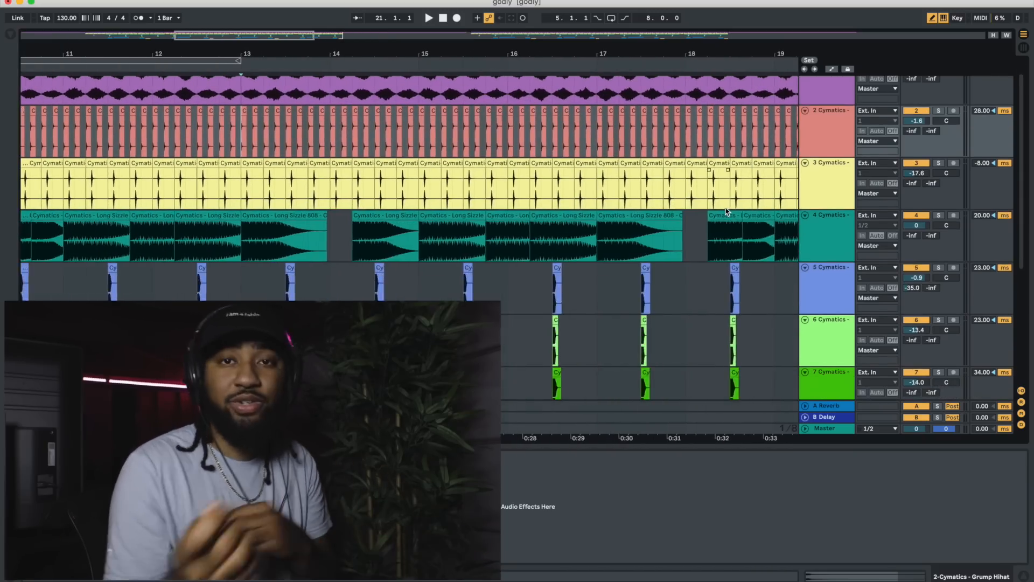
{"action": "scroll", "coordinate": [727, 212], "scroll_direction": "left", "scroll_amount": 3}
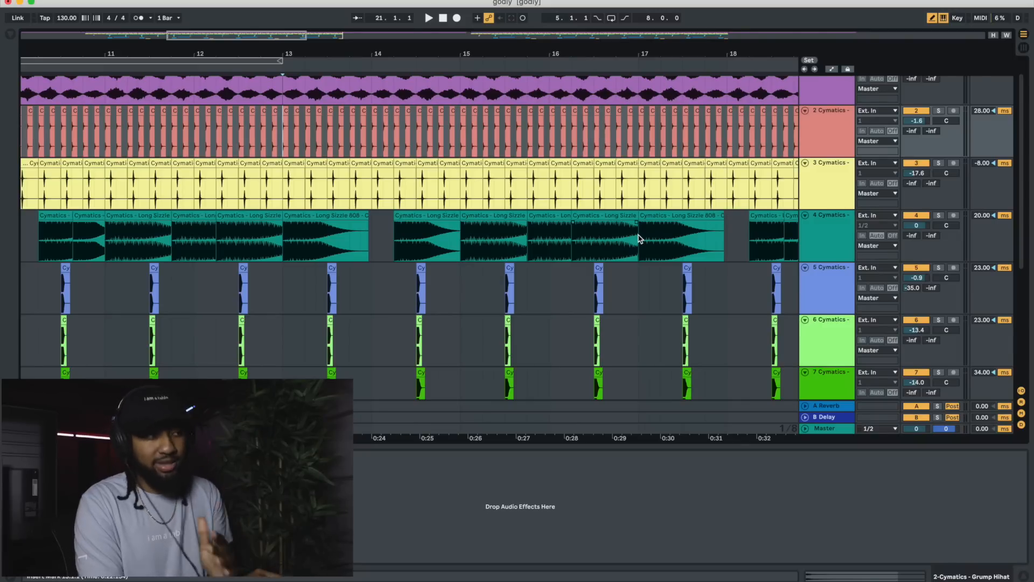
{"action": "scroll", "coordinate": [639, 238], "scroll_direction": "up", "scroll_amount": 5}
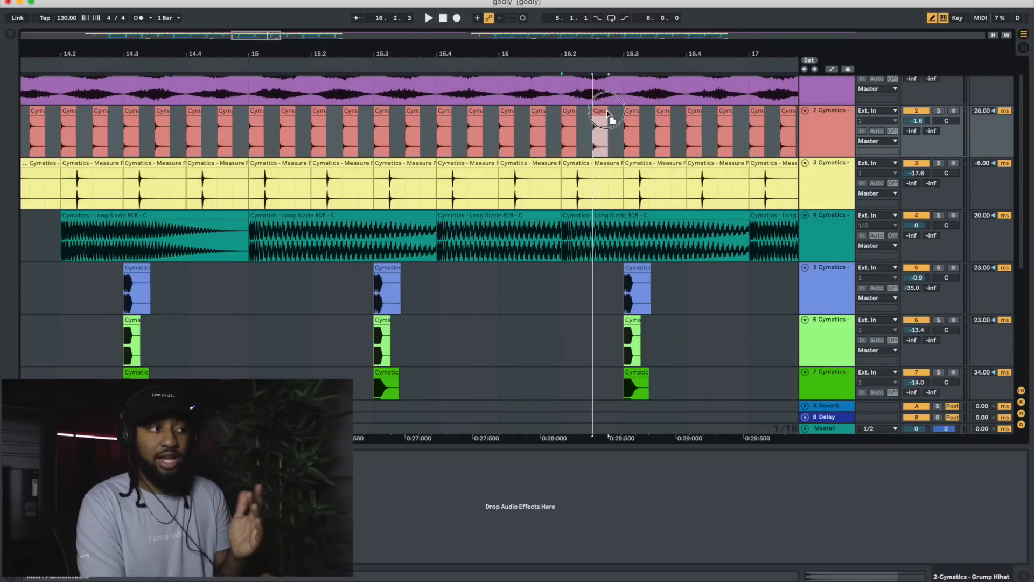
{"action": "left_click", "coordinate": [567, 110]}
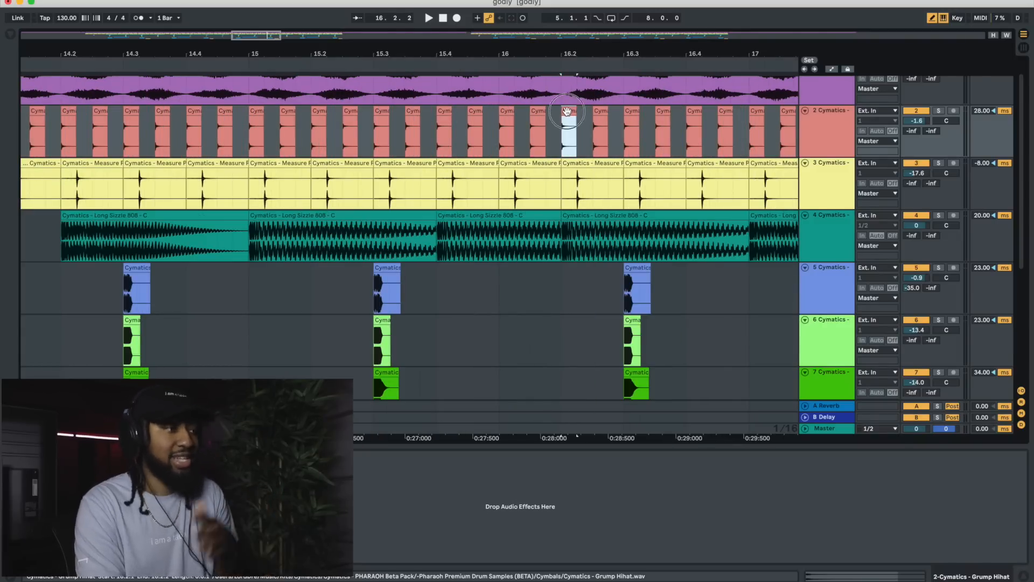
{"action": "double_click", "coordinate": [566, 112]}
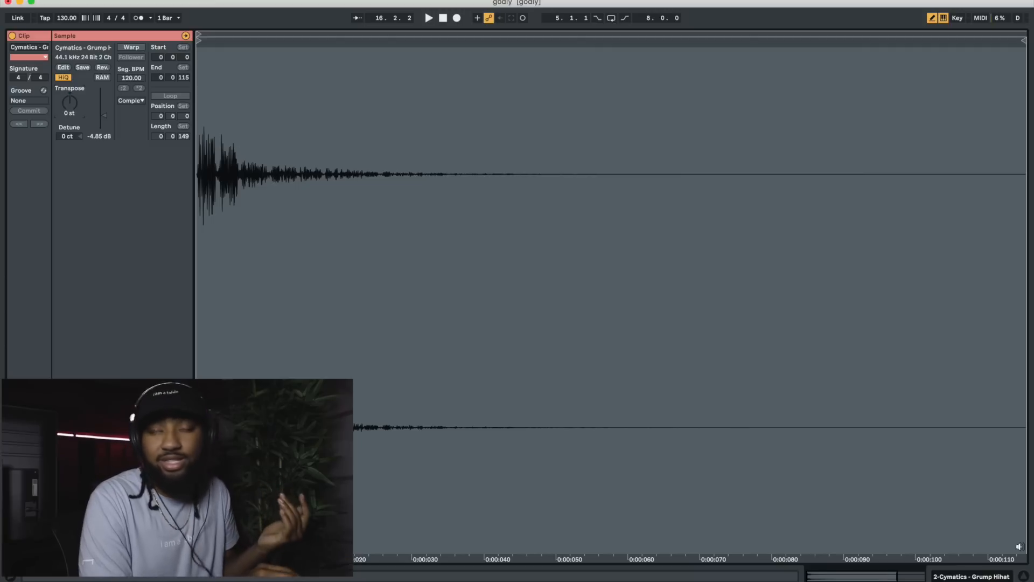
Step: Close the Grump Hihat sample editor and select the Cleopatra melody track in the arrangement
{"action": "left_click", "coordinate": [1024, 578]}
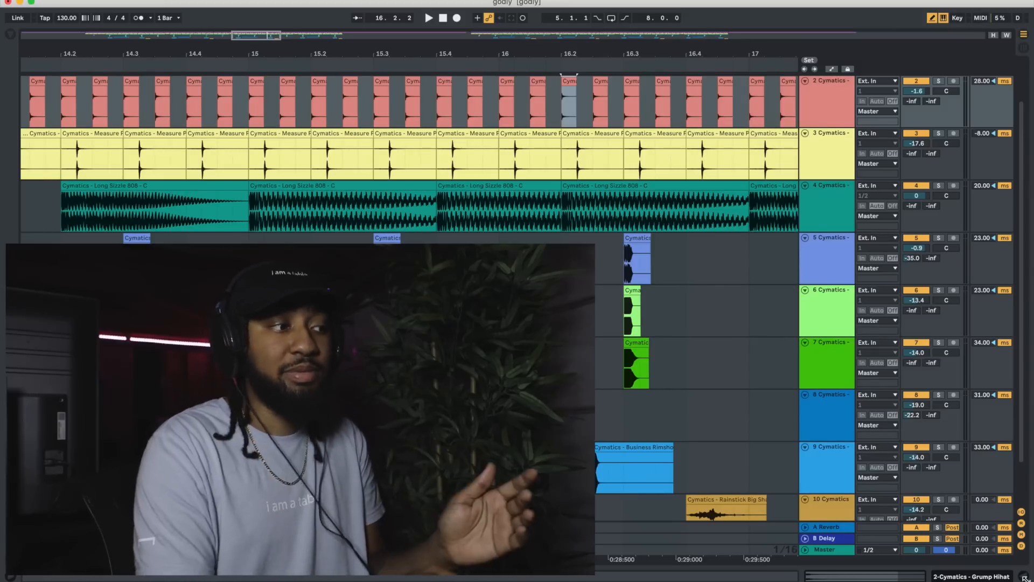
{"action": "scroll", "coordinate": [710, 498], "scroll_direction": "down", "scroll_amount": 5}
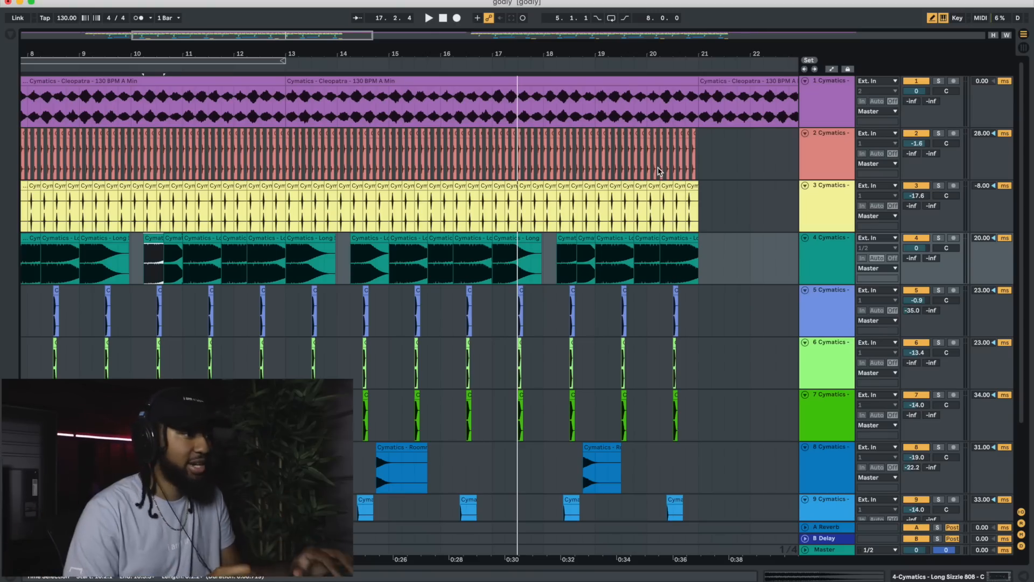
{"action": "left_click", "coordinate": [831, 96]}
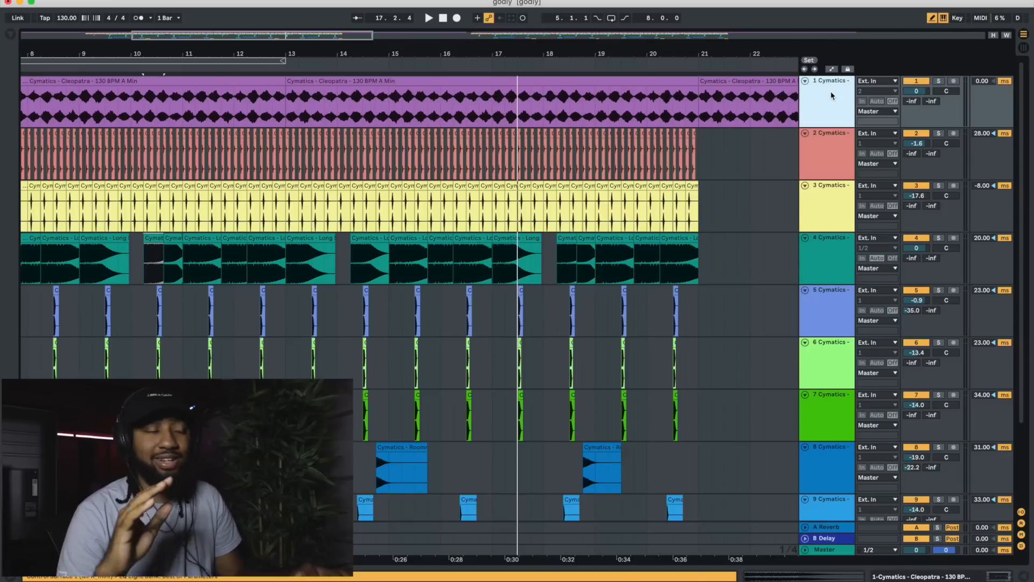
Step: Select the Cleopatra melody clip spanning bars 5 to 13 and show the EQ Eight on track 1
{"action": "scroll", "coordinate": [429, 94], "scroll_direction": "left", "scroll_amount": 5}
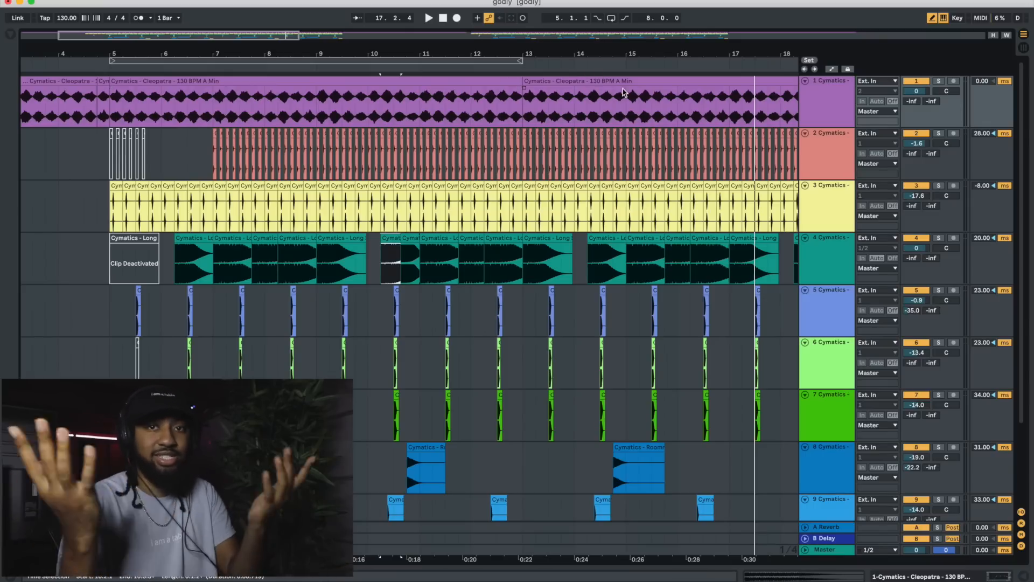
{"action": "left_click", "coordinate": [505, 84]}
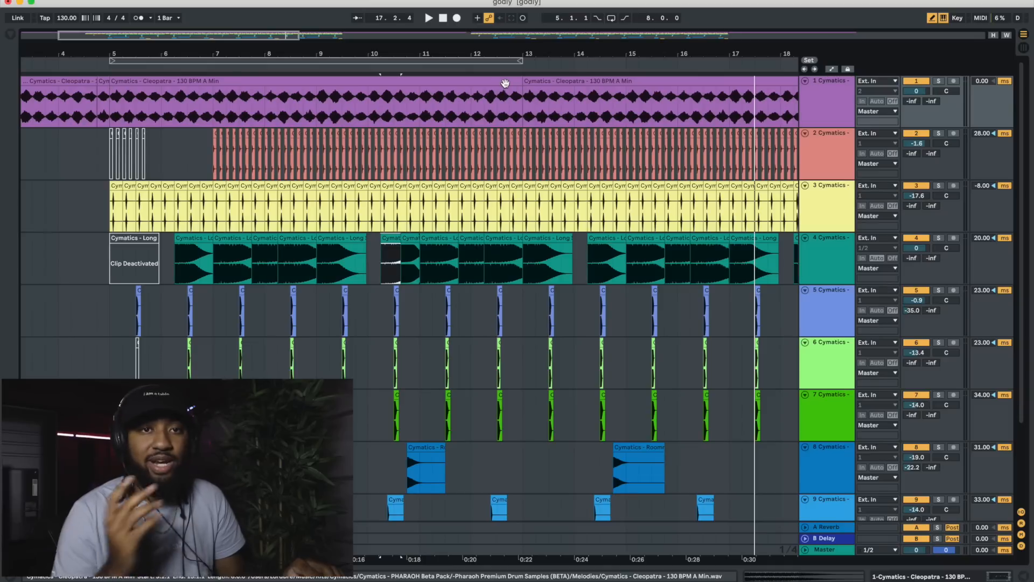
{"action": "left_click", "coordinate": [505, 83]}
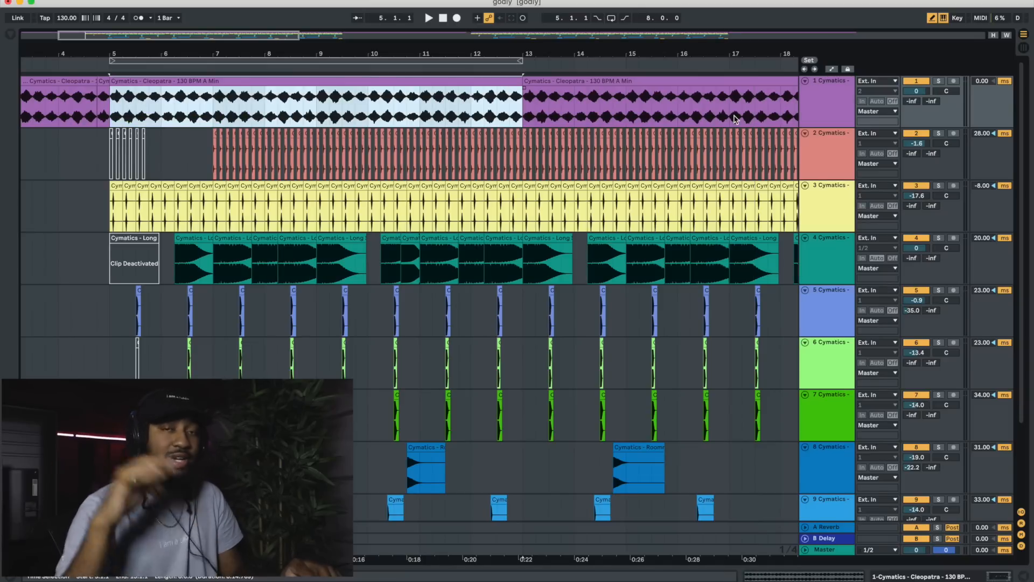
{"action": "double_click", "coordinate": [830, 102]}
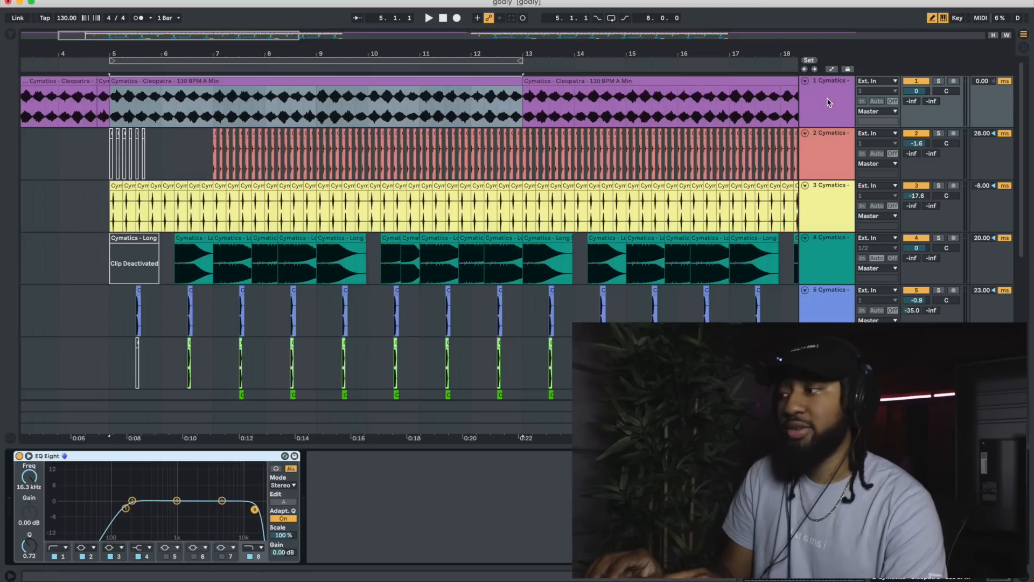